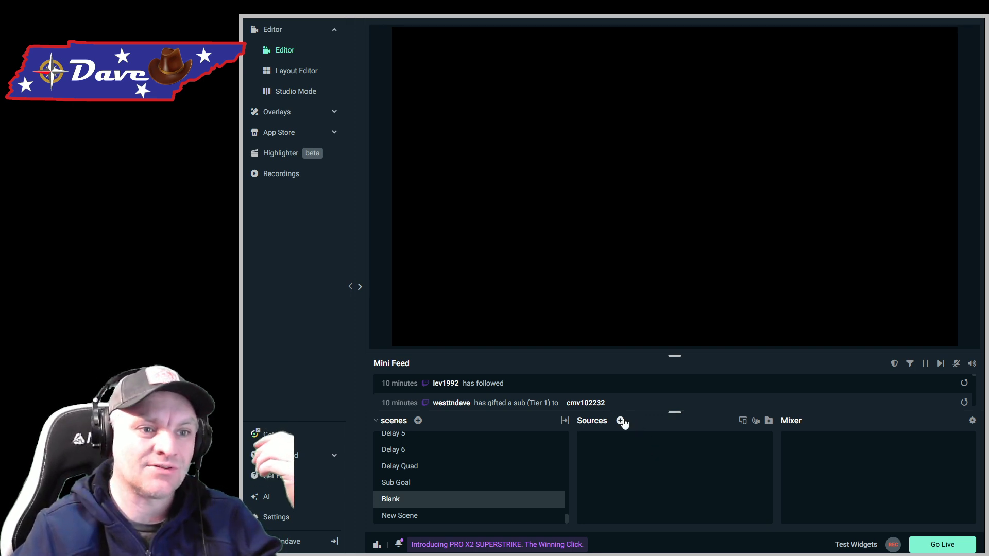
Browse the available source types for the Blank scene, from essentials and capture sources through media to widgets.
click(621, 421)
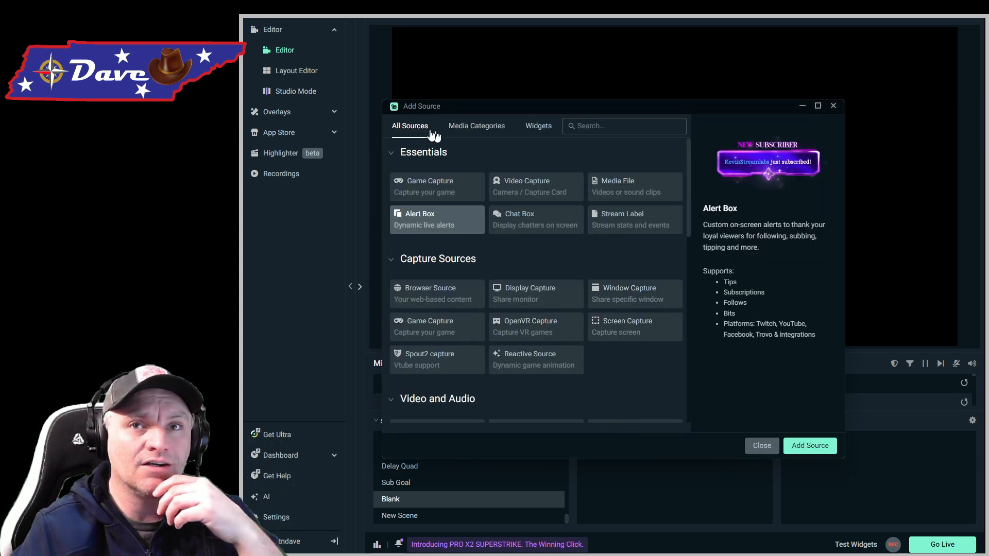
click(767, 446)
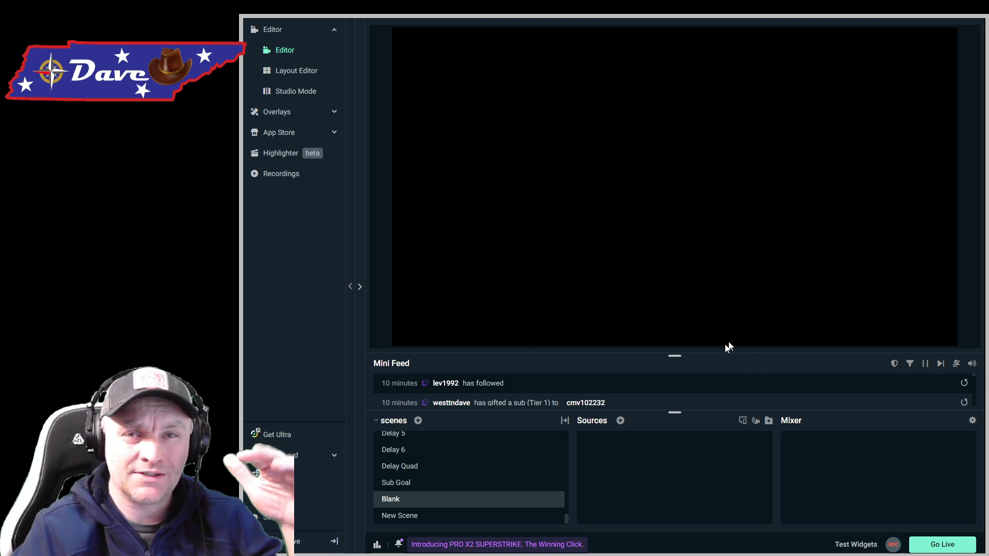
click(619, 421)
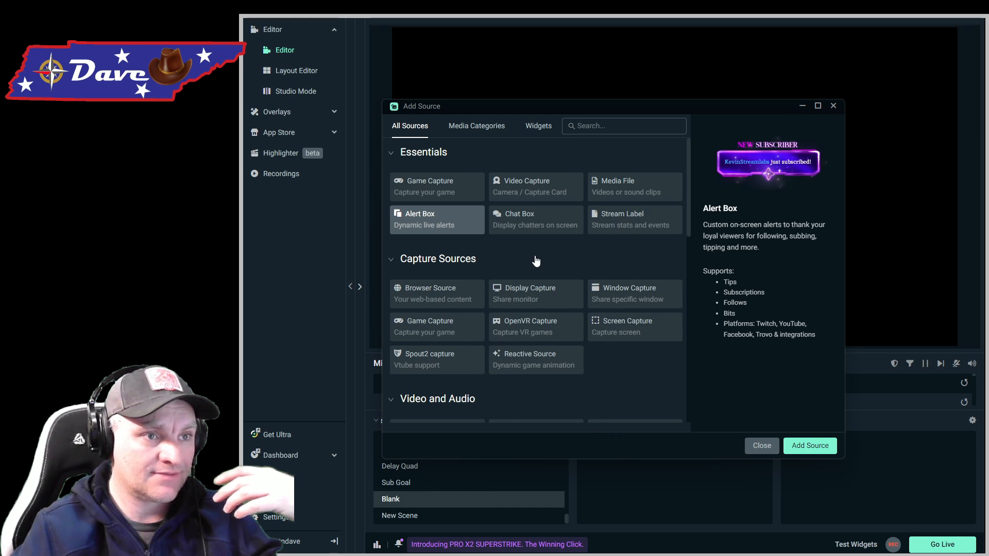
scroll(536, 261, down, 10)
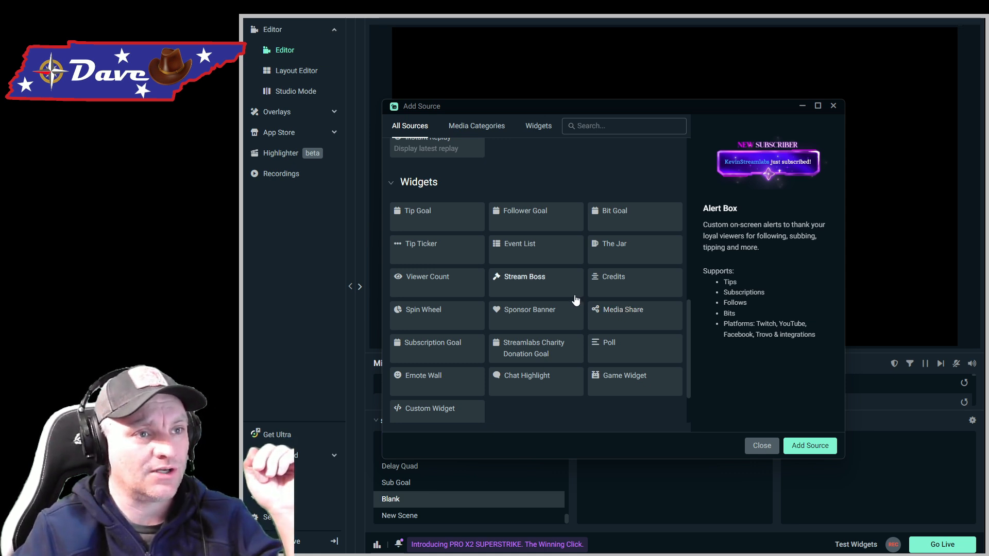
scroll(573, 298, up, 3)
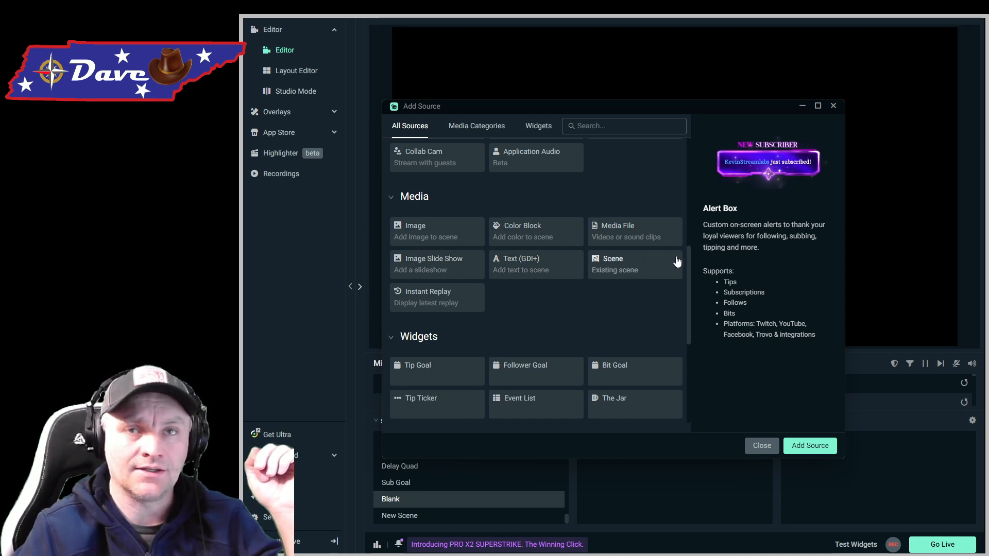
scroll(604, 248, up, 2)
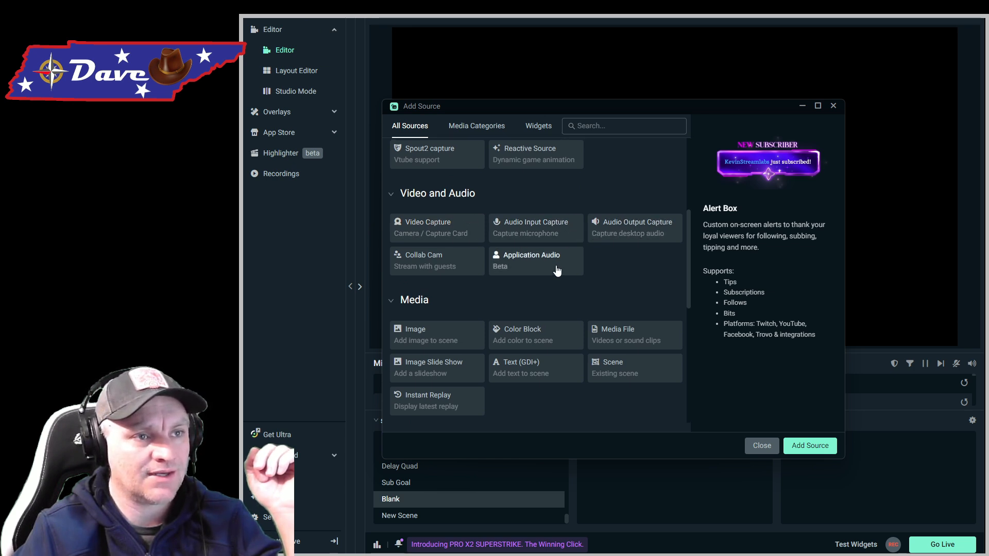
scroll(504, 280, up, 3)
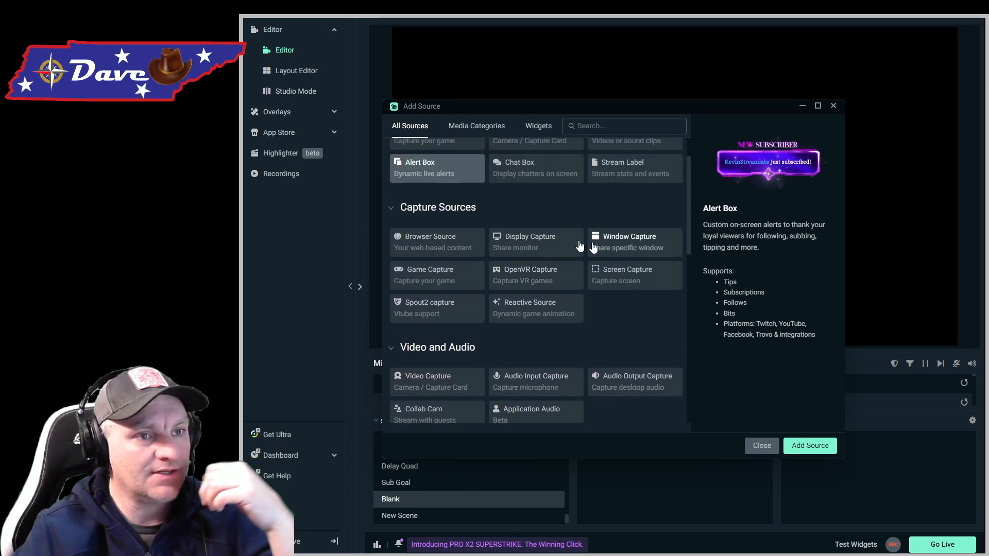
scroll(490, 281, up, 1)
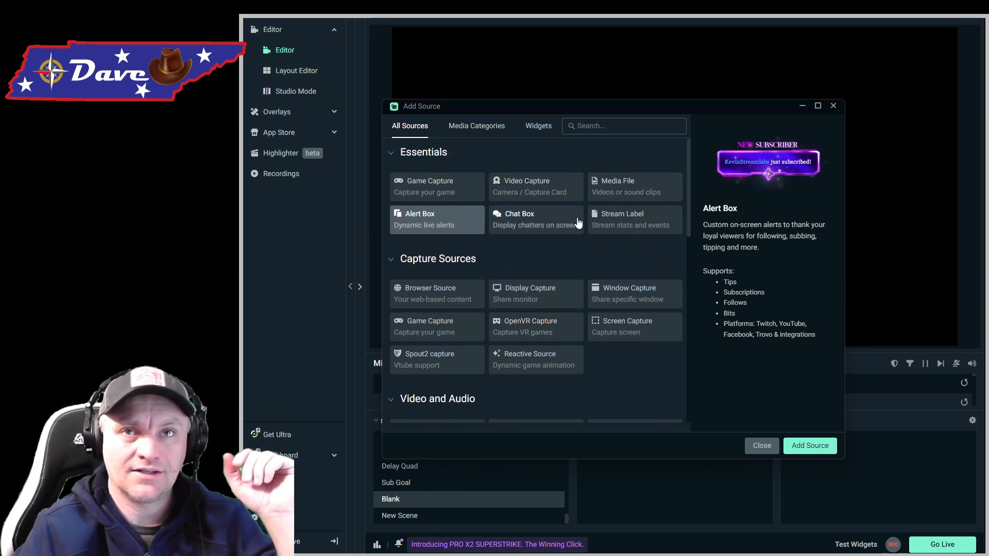
scroll(577, 220, down, 10)
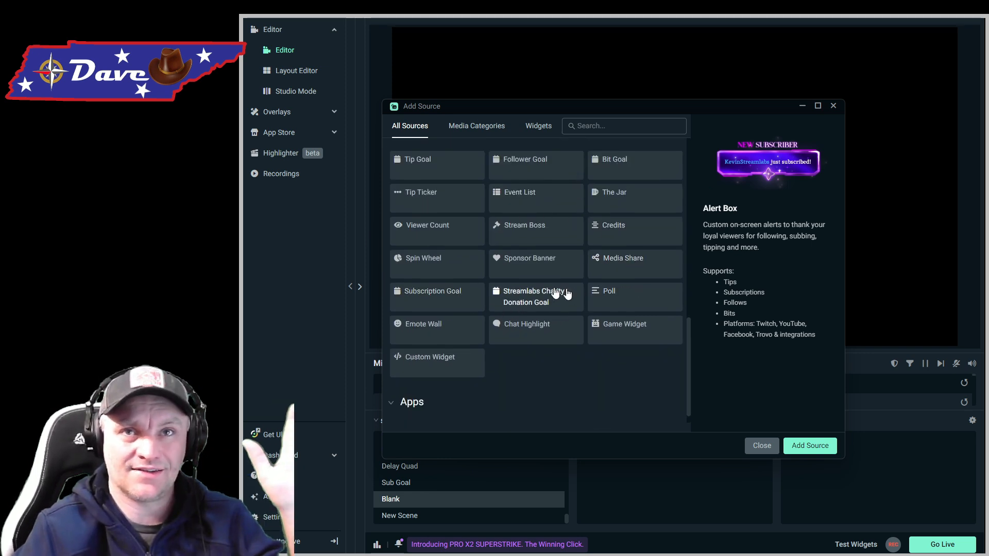
scroll(572, 296, up, 1)
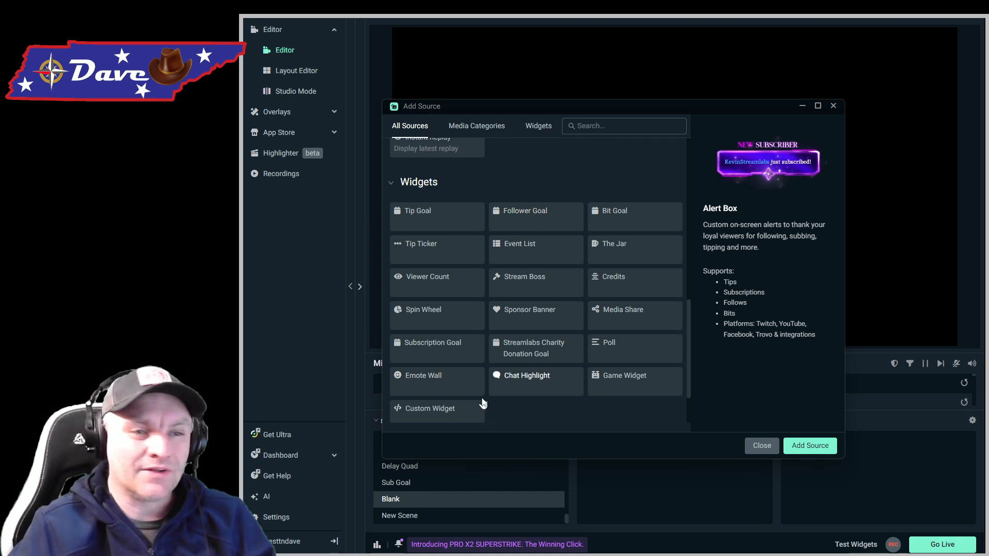
Add a new Emote Wall source named "Test Stream Emote Wall" to the Blank scene.
double_click(442, 390)
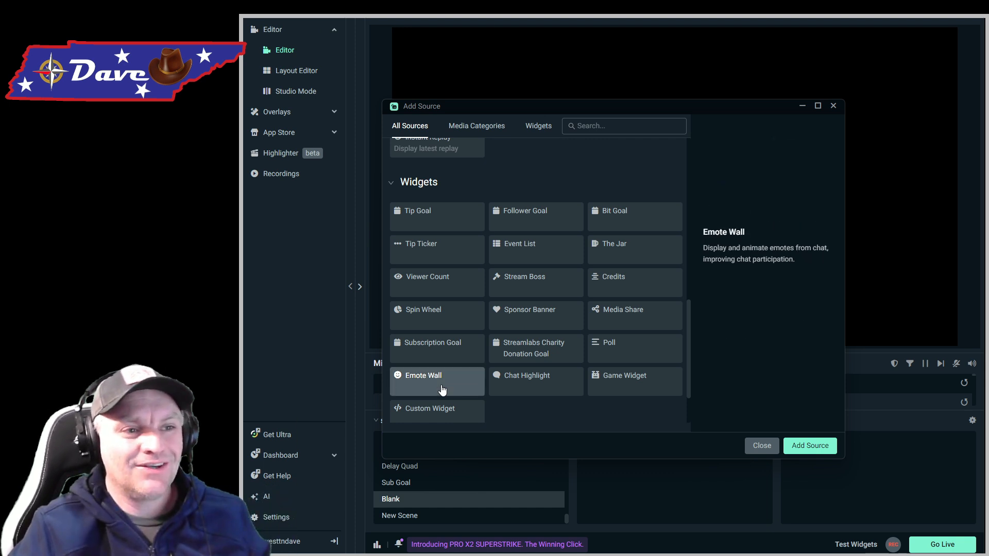
click(565, 354)
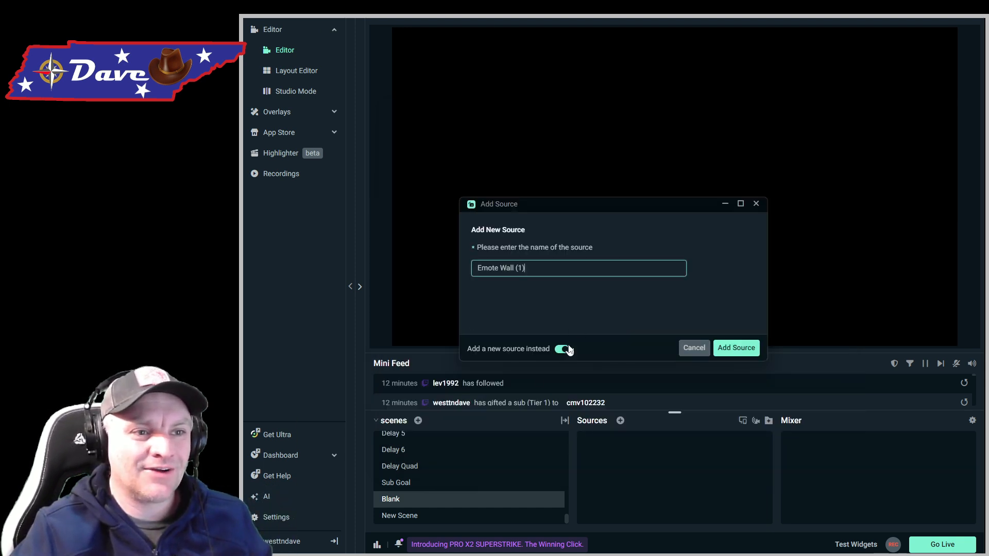
triple_click(544, 267)
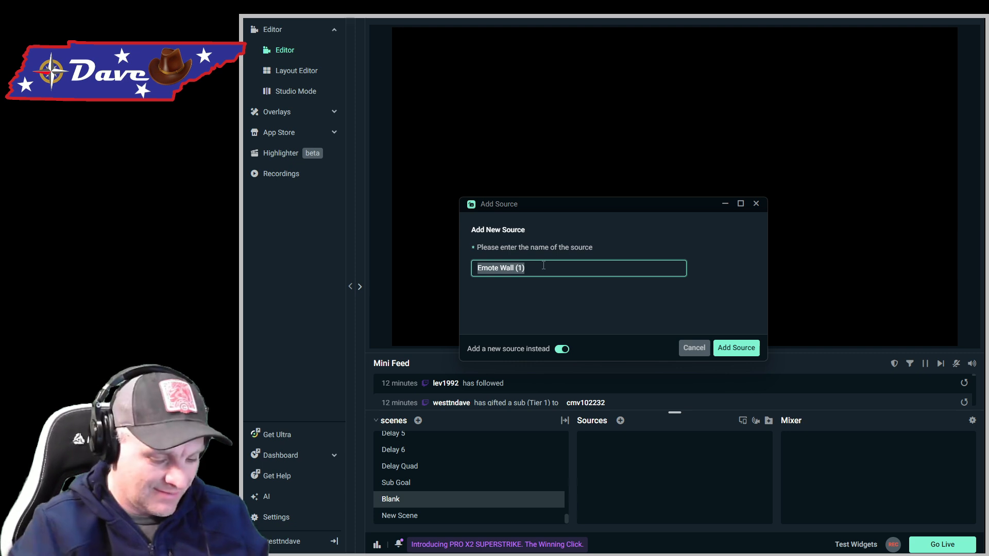
text(Test Stream Emote)
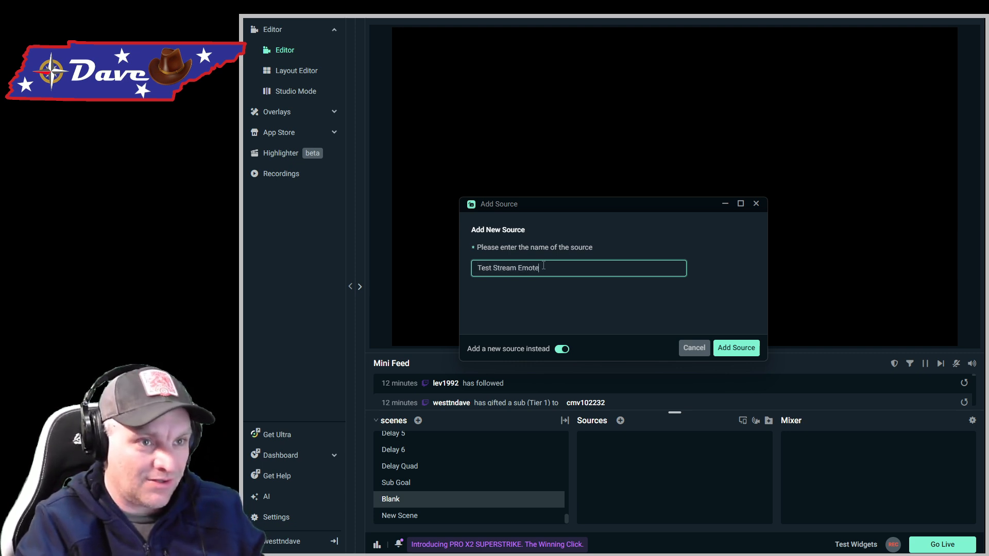
text( Wall)
key(Return)
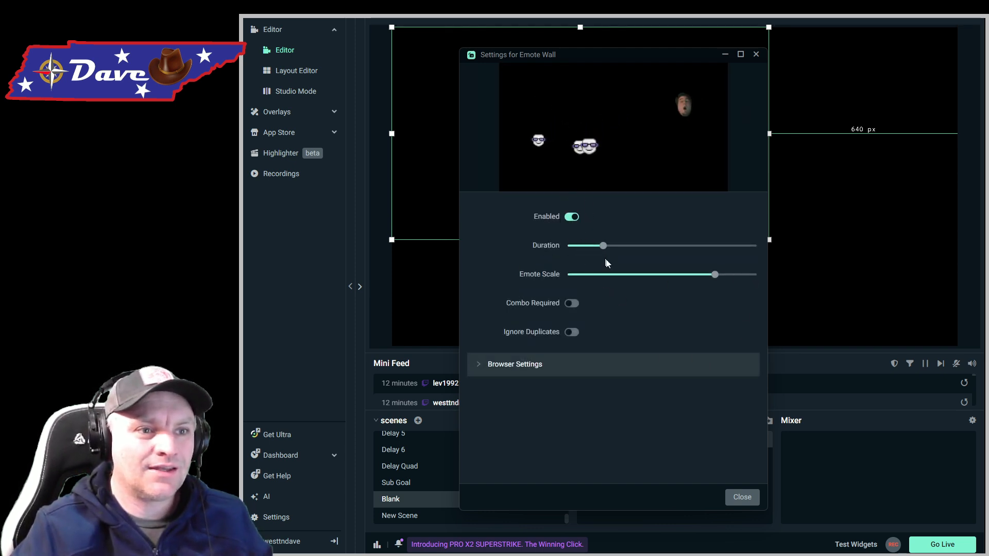
Set the emote wall's scale to 10, raise its duration to nearly the maximum, and close its settings.
drag(714, 276, 771, 274)
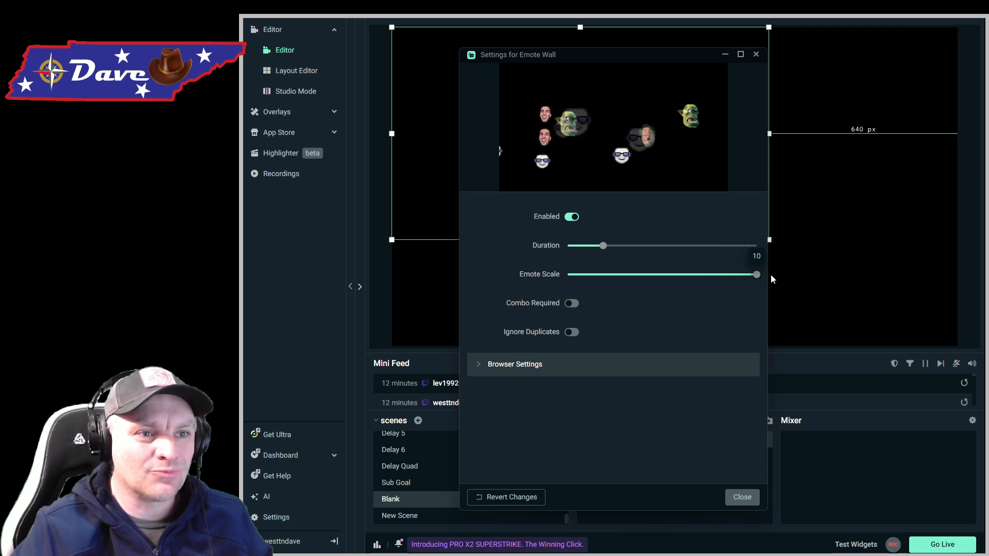
drag(603, 246, 758, 250)
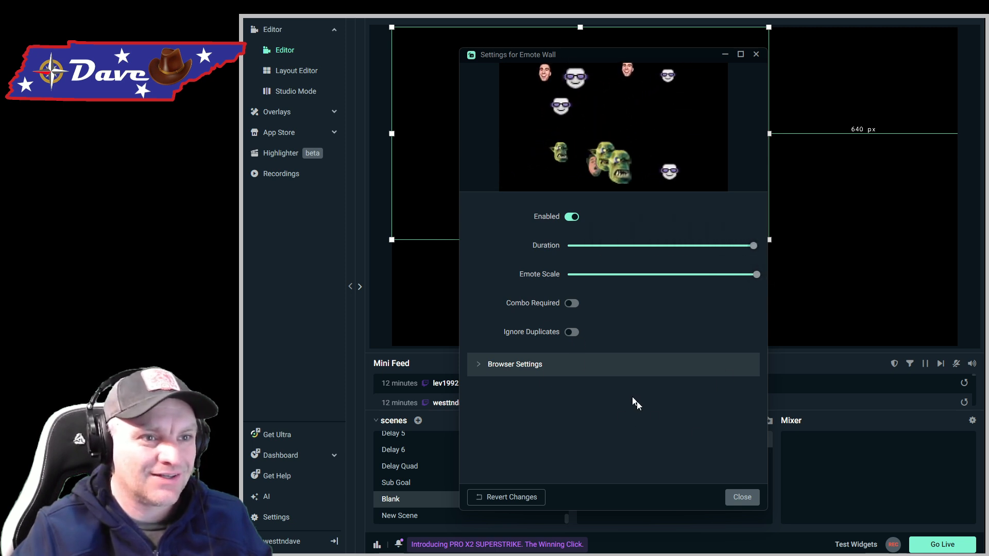
click(747, 498)
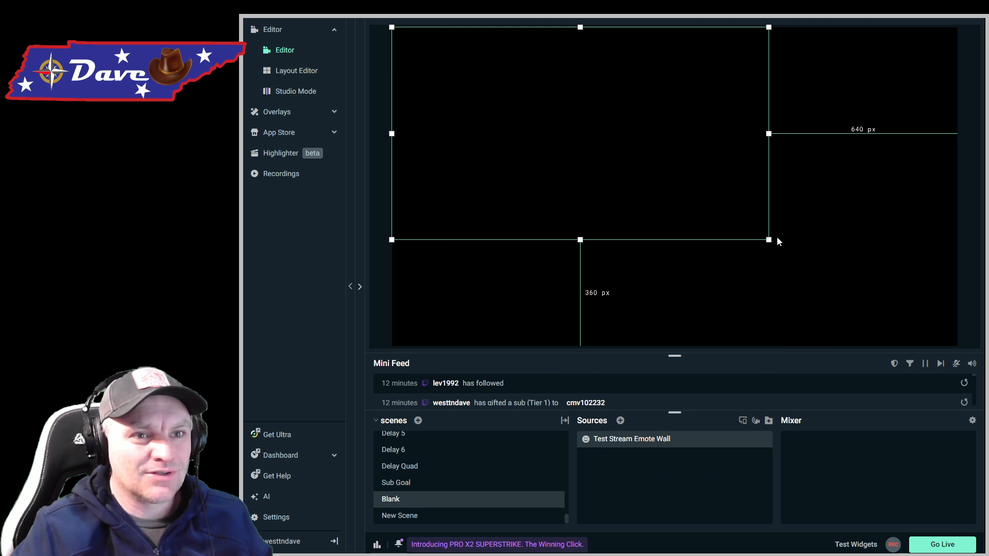
Try to enlarge the emote wall freehand and reposition it on the canvas.
drag(769, 242, 911, 307)
mouse_move(837, 257)
mouse_down()
mouse_move(718, 200)
mouse_move(727, 214)
mouse_move(820, 251)
mouse_up()
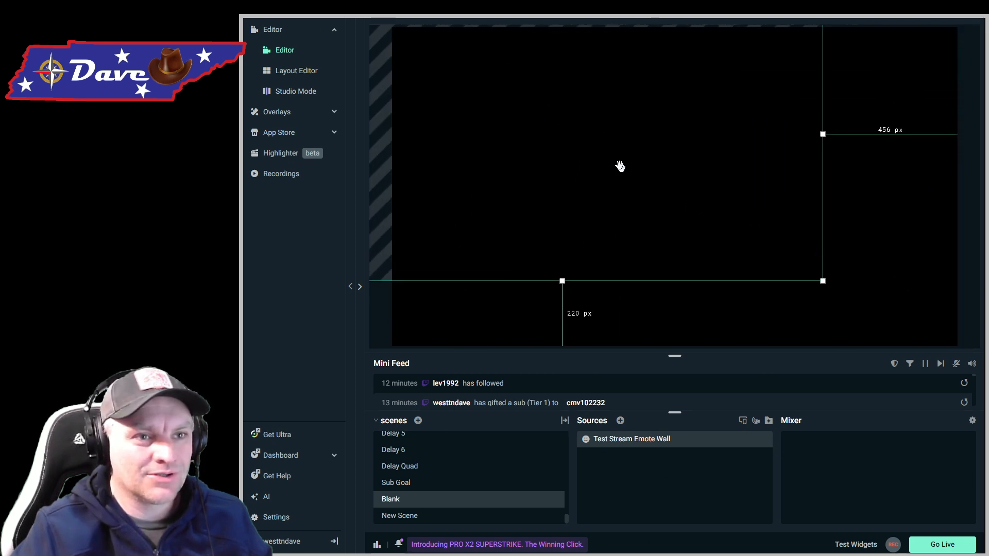
drag(620, 166, 659, 187)
Fit the emote wall source to the screen.
right_click(653, 184)
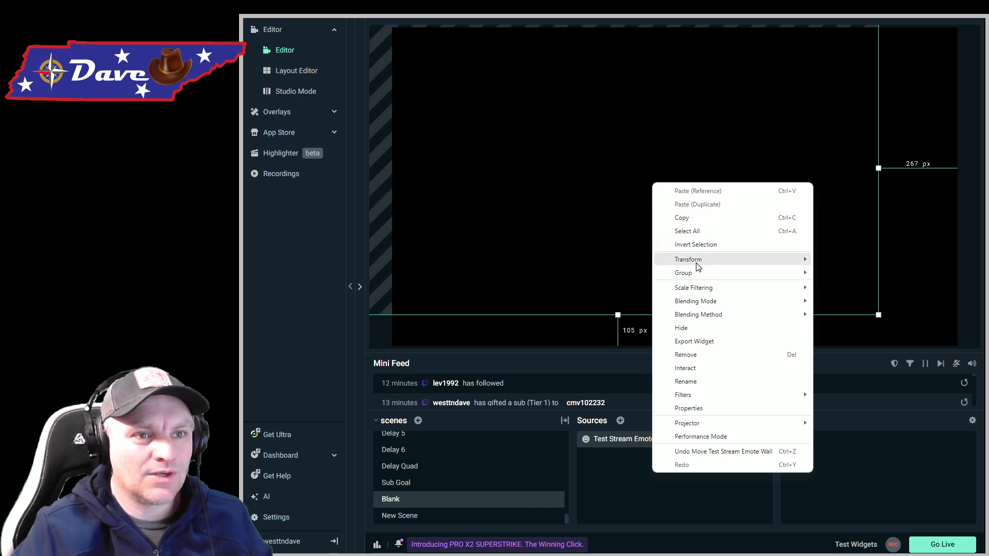
mouse_move(711, 263)
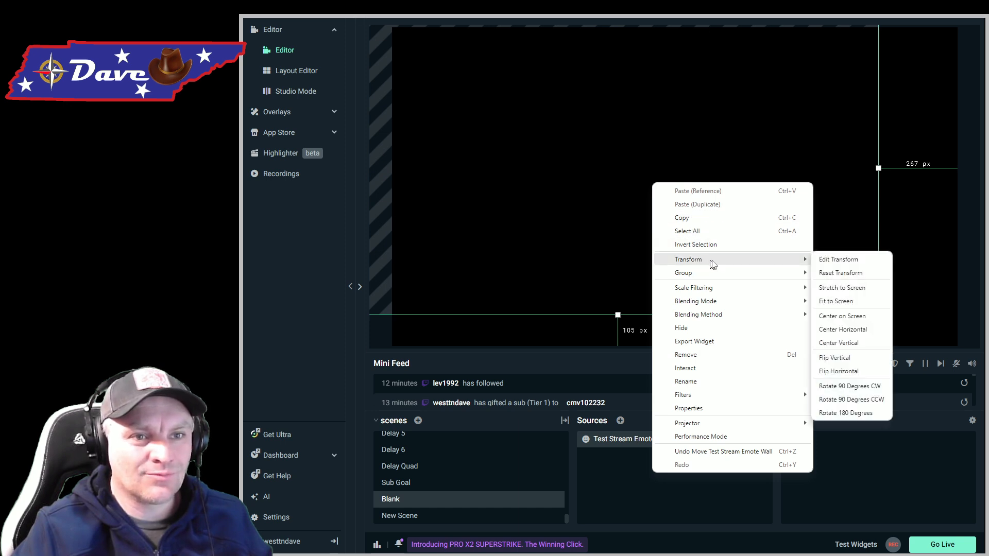
click(843, 302)
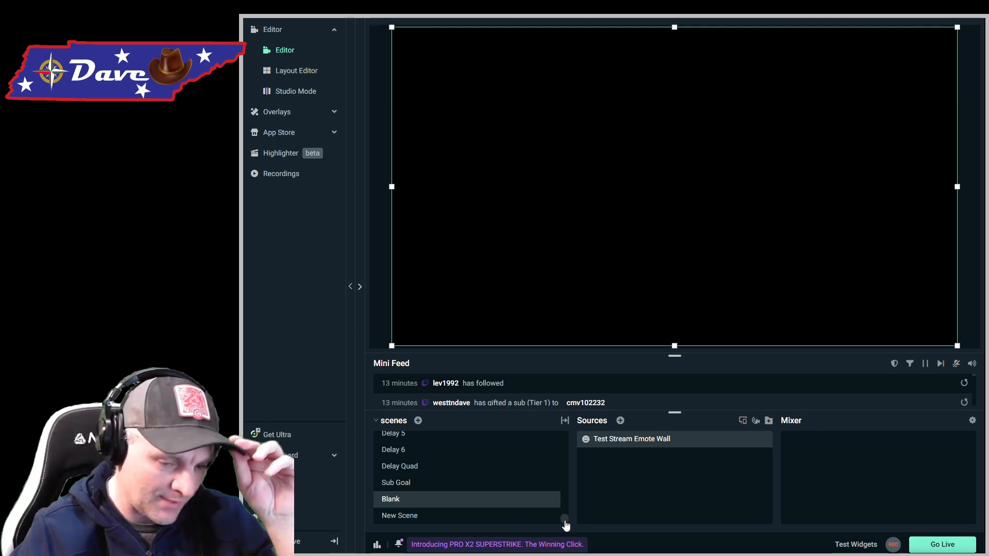
Add The Jar widget to the scene under its default name and choose the peg-board design as its jar image.
click(621, 421)
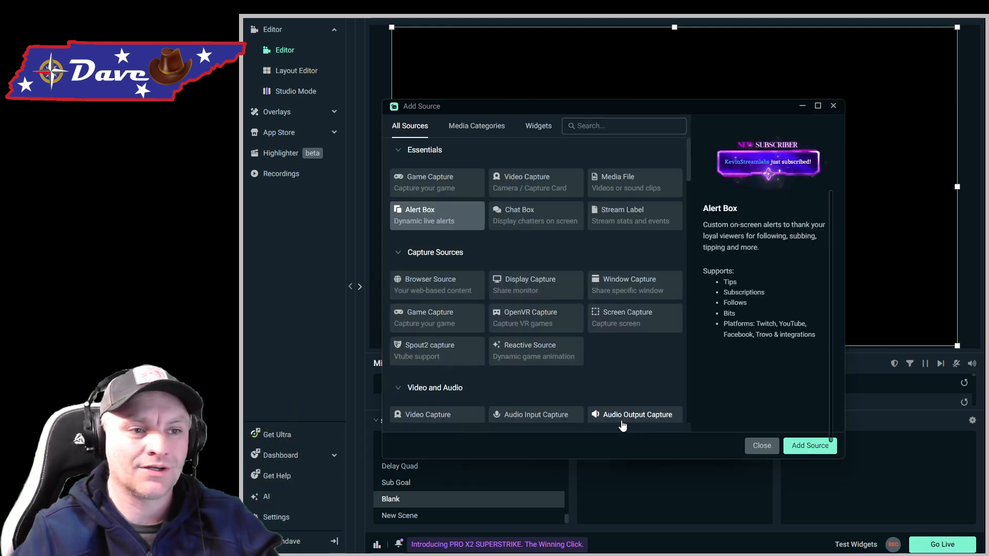
scroll(607, 346, down, 10)
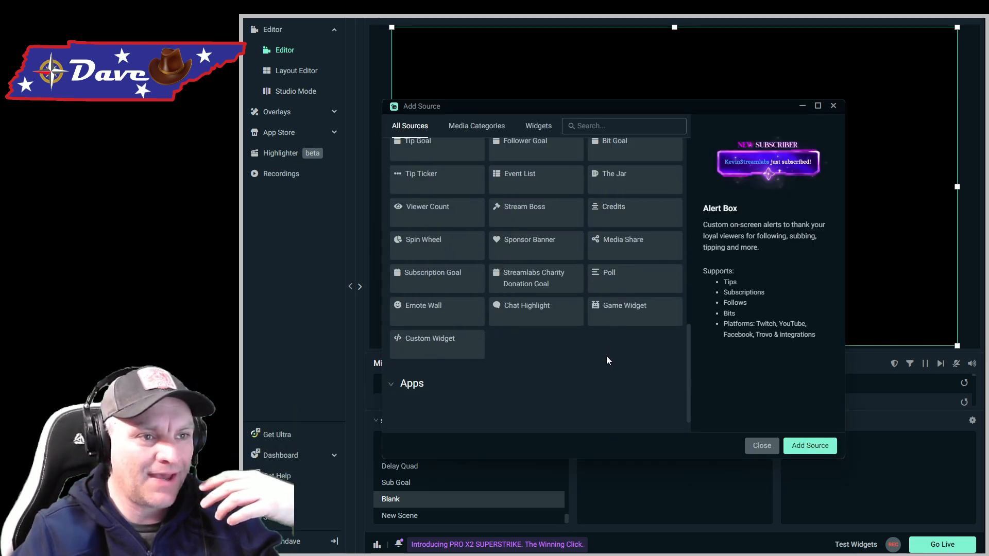
scroll(607, 357, up, 1)
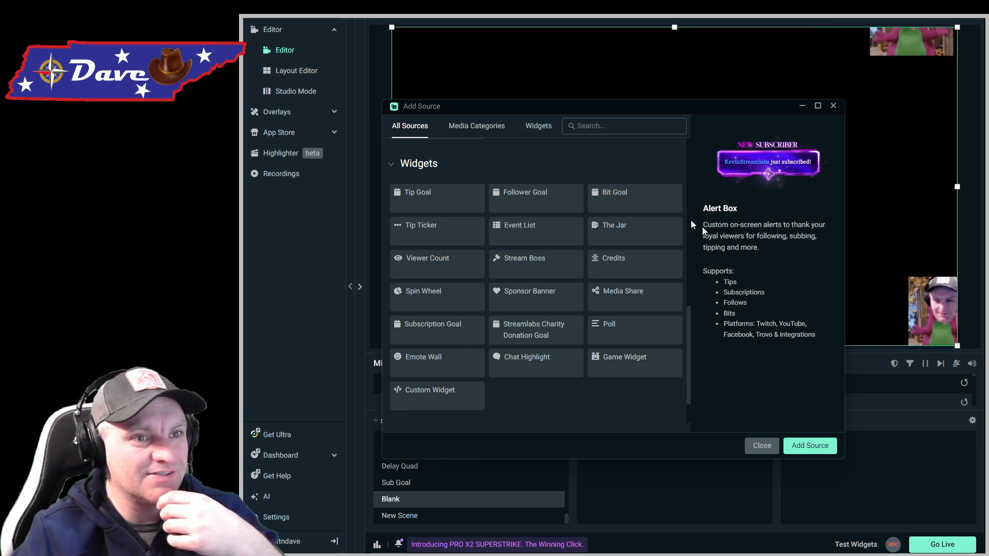
click(629, 236)
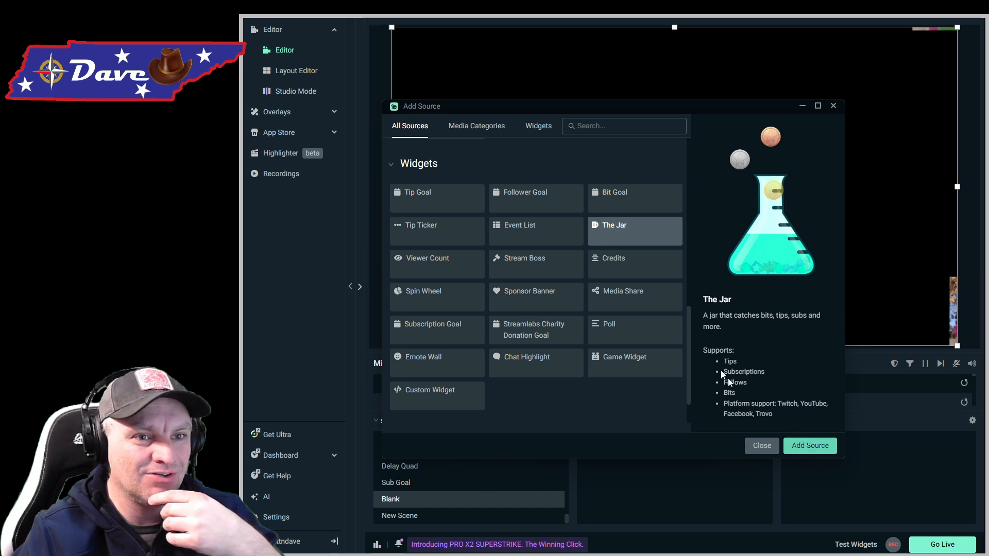
click(810, 446)
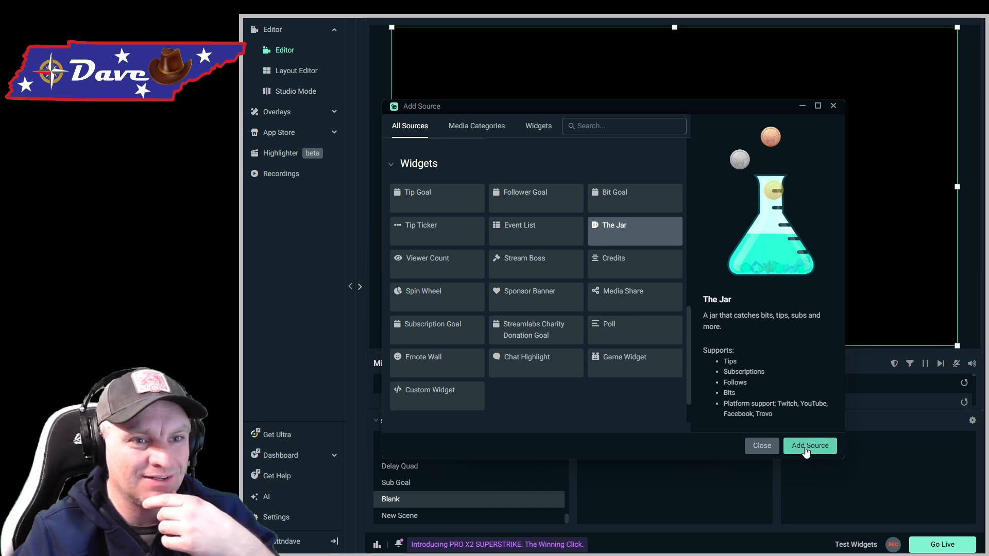
click(736, 349)
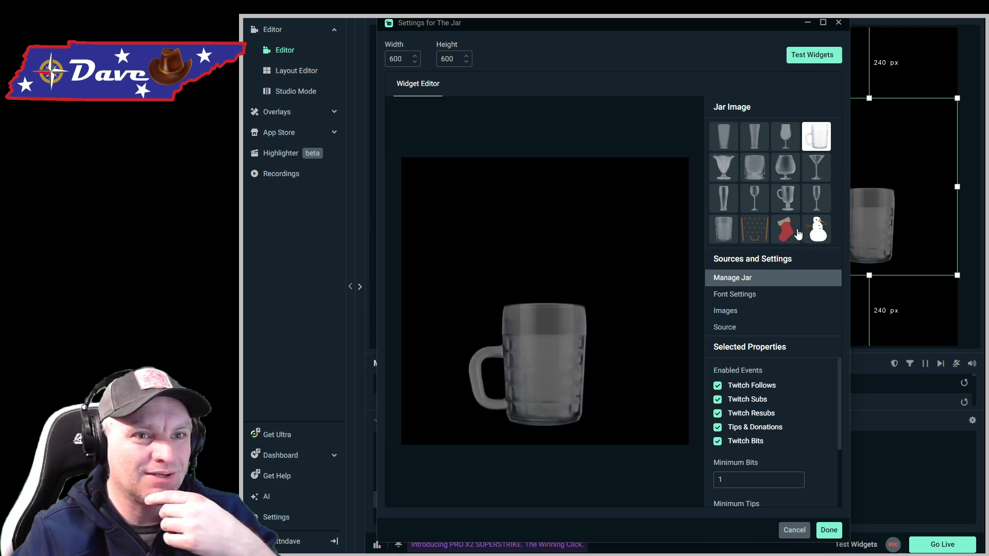
click(756, 234)
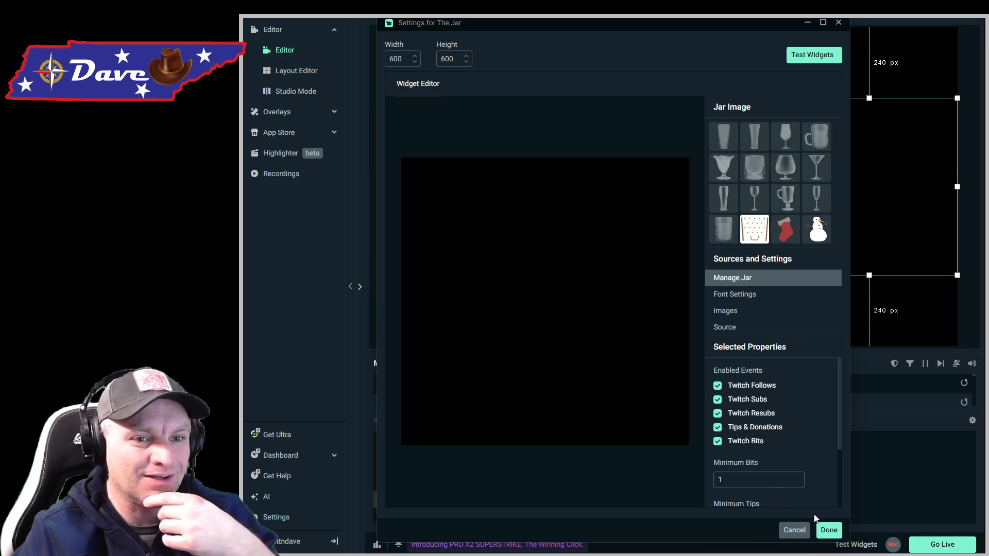
click(829, 530)
Enlarge The Jar in the canvas's upper-right corner, leaving about 137 px below it, and replay the gifted sub event as a test.
drag(822, 258, 839, 162)
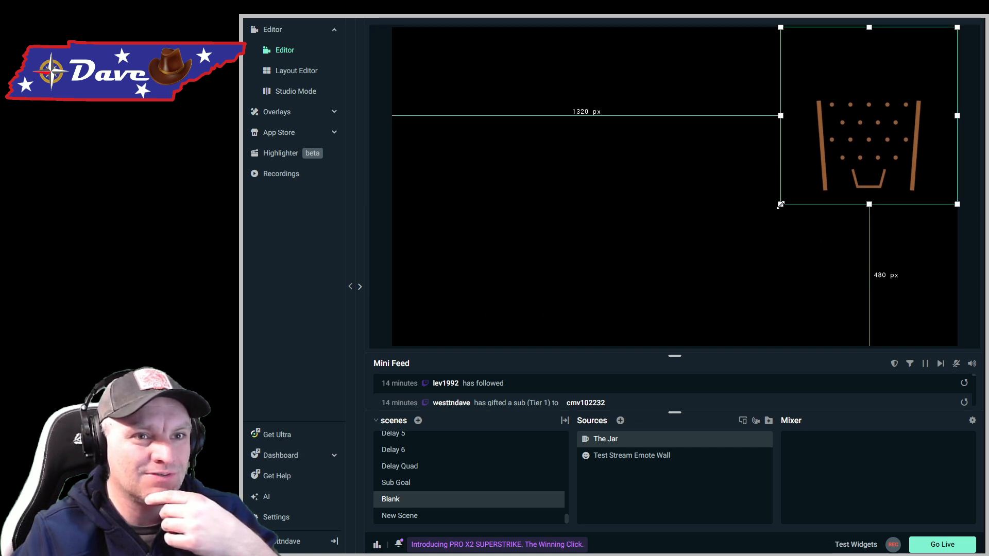
drag(780, 205, 747, 305)
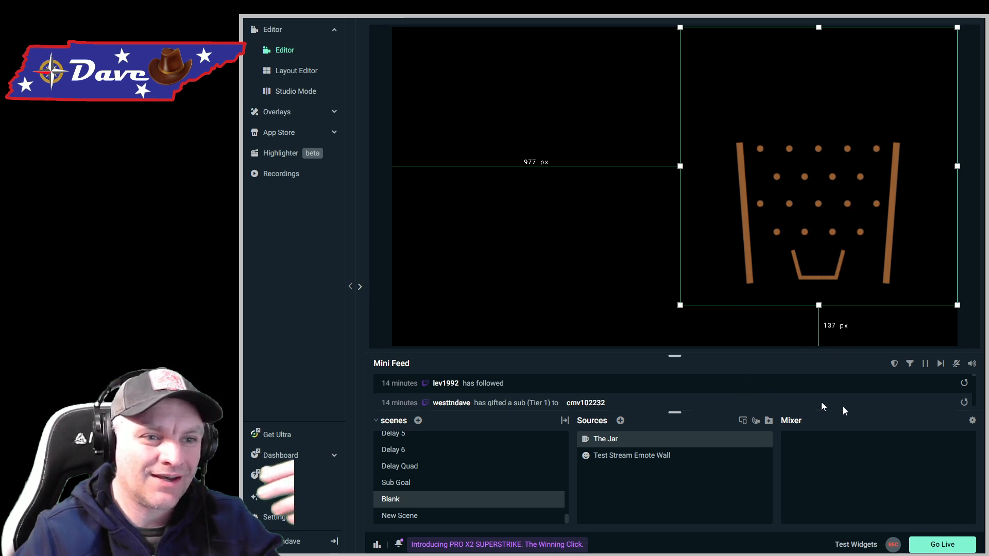
click(963, 404)
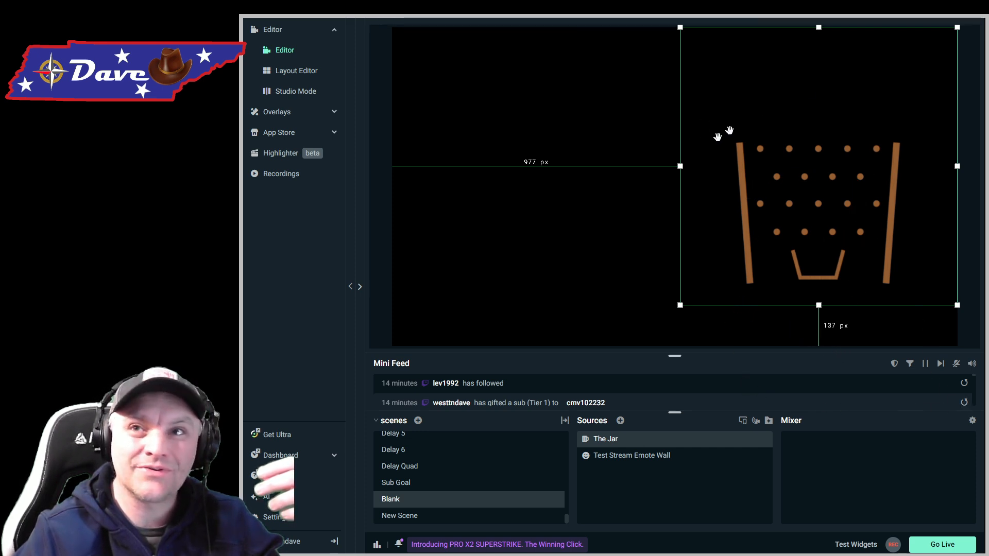